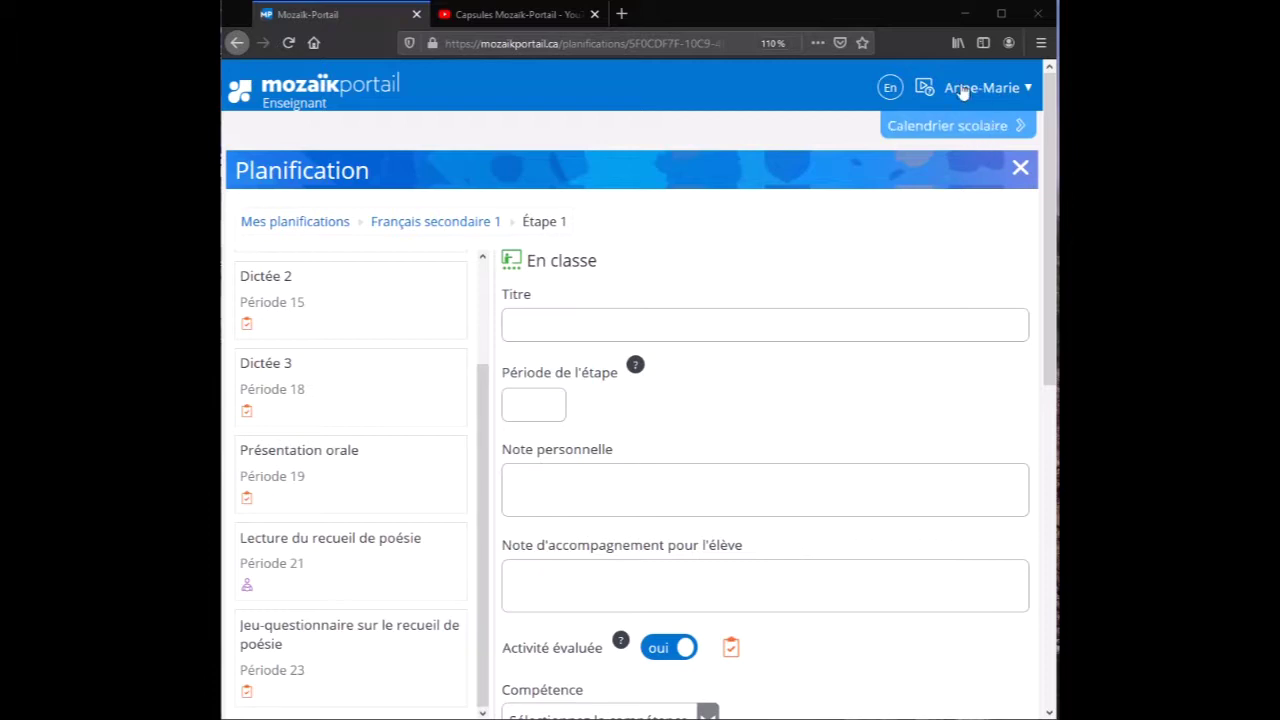
# Browse the Capsules Mozaïk-Portail video playlist on YouTube and return to the activity form in Mozaïk-Portail
pyautogui.click(926, 87)
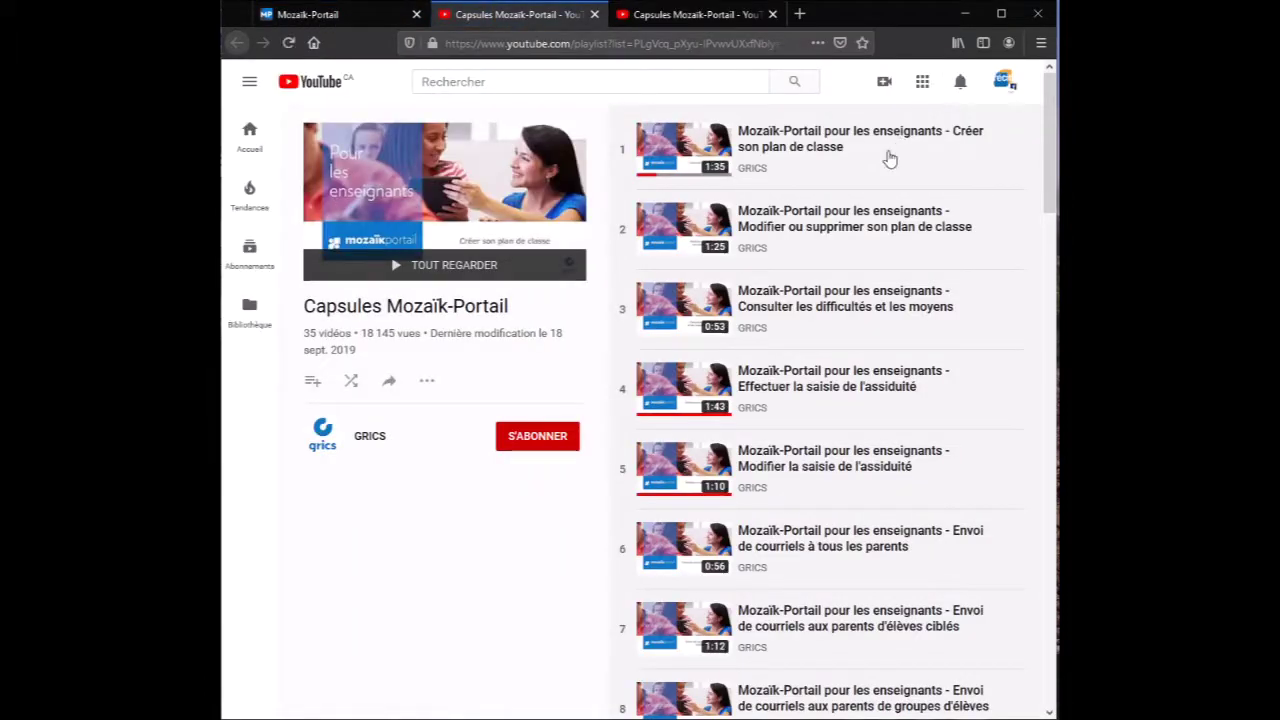
pyautogui.scroll(-6, 888, 242)
pyautogui.scroll(-16, 893, 245)
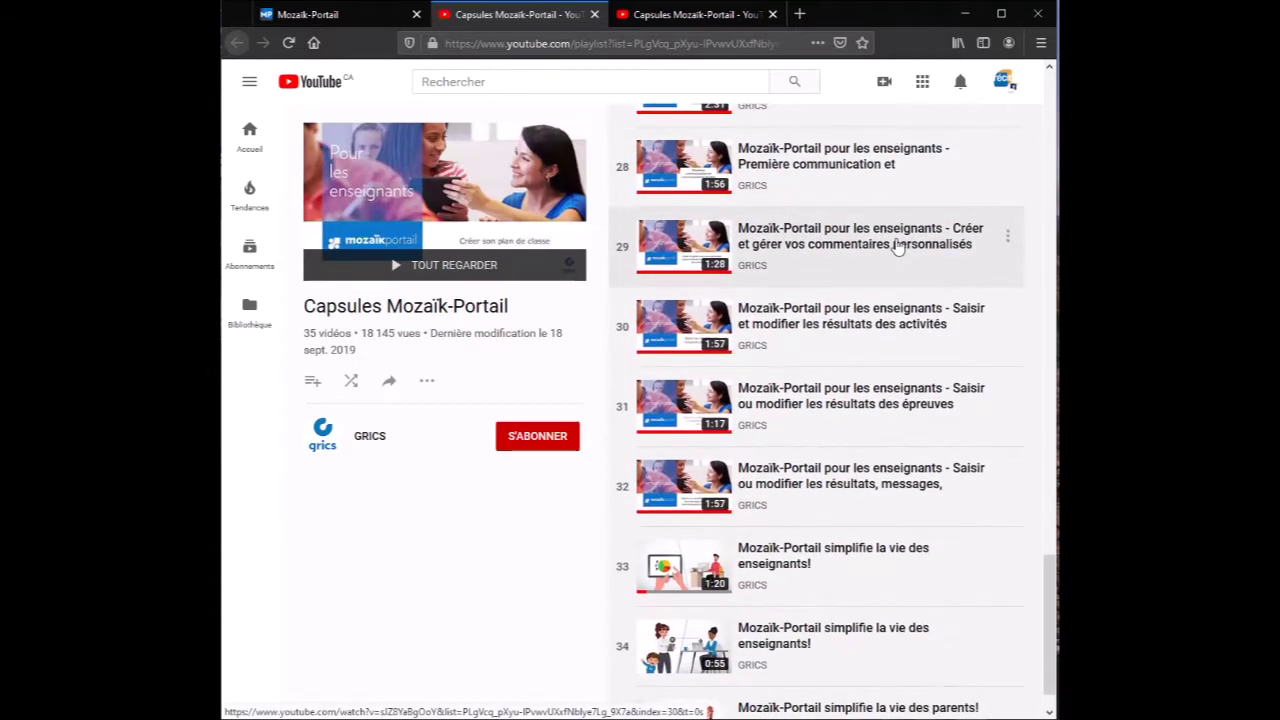
pyautogui.click(368, 15)
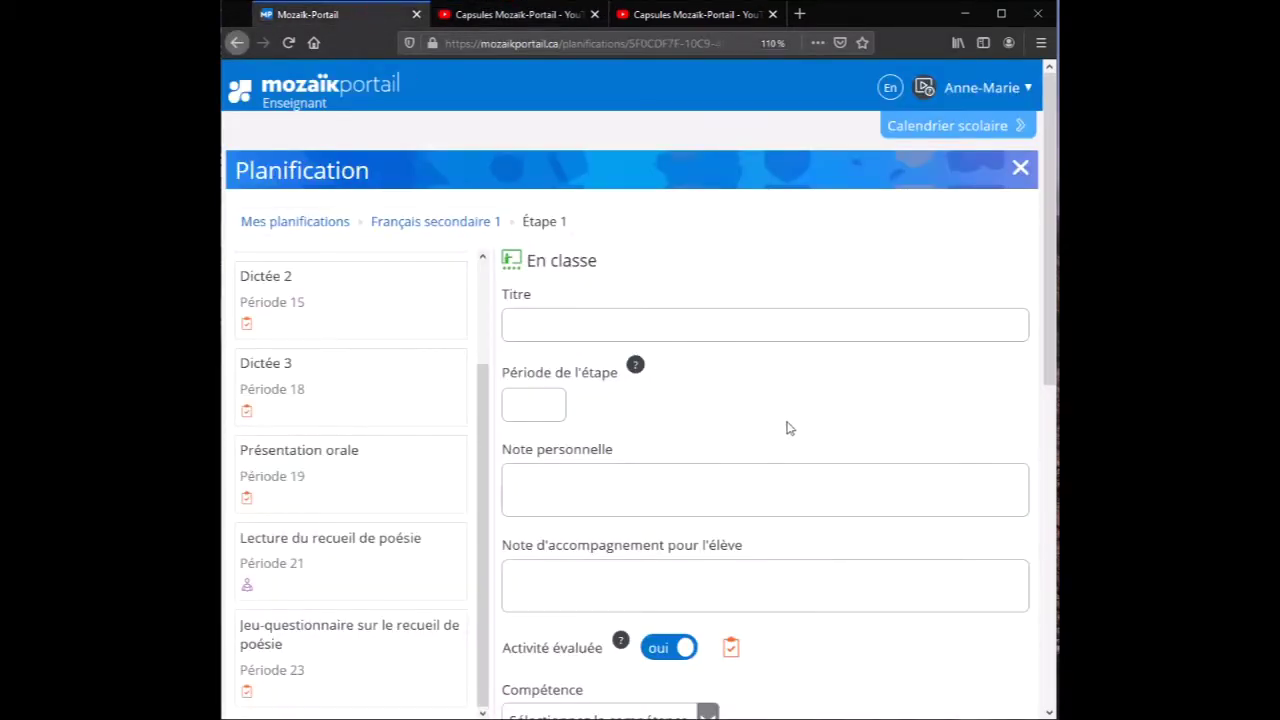
# Set the new in-class activity's Pondération to 1
pyautogui.scroll(-7, 792, 428)
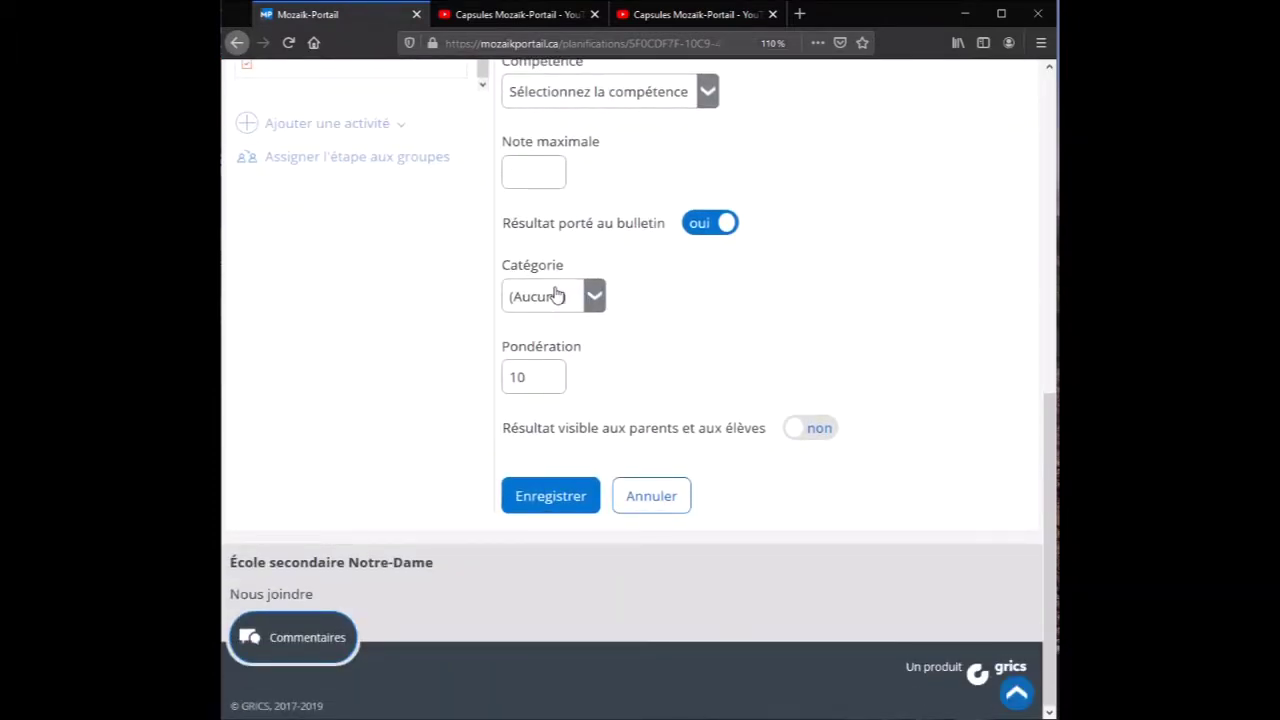
pyautogui.click(551, 369)
pyautogui.click(545, 372)
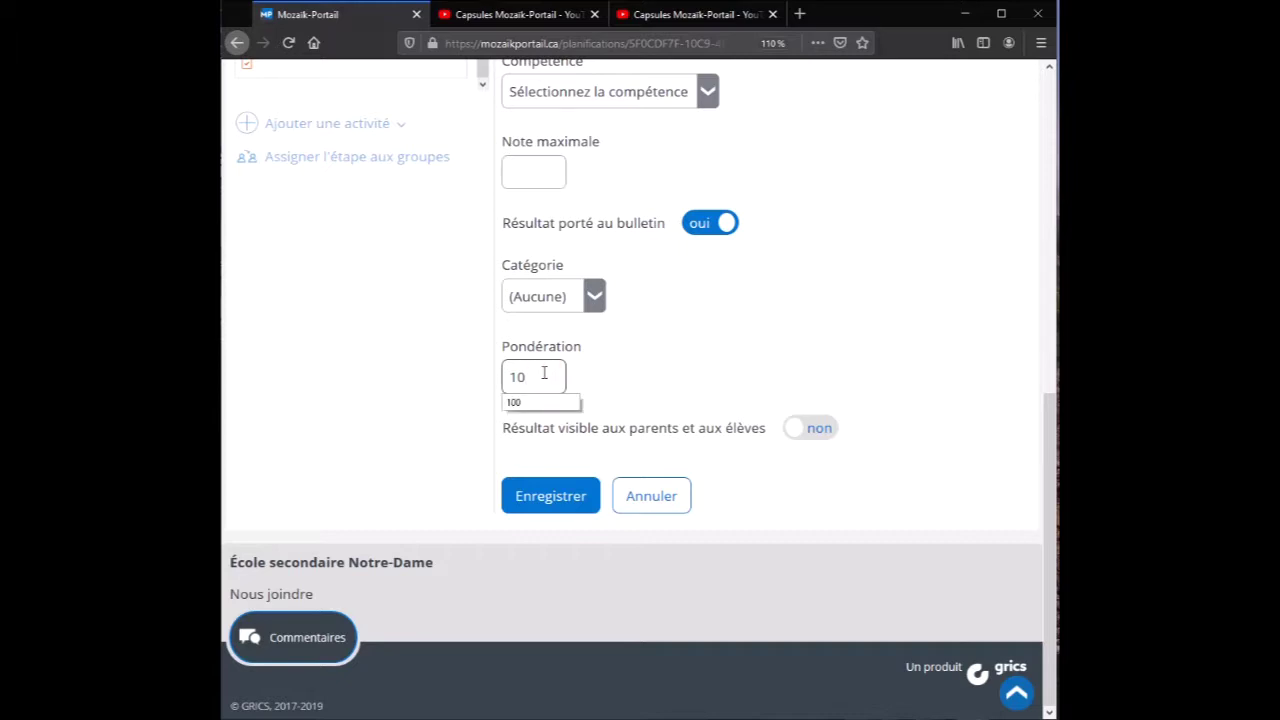
pyautogui.press('BackSpace')
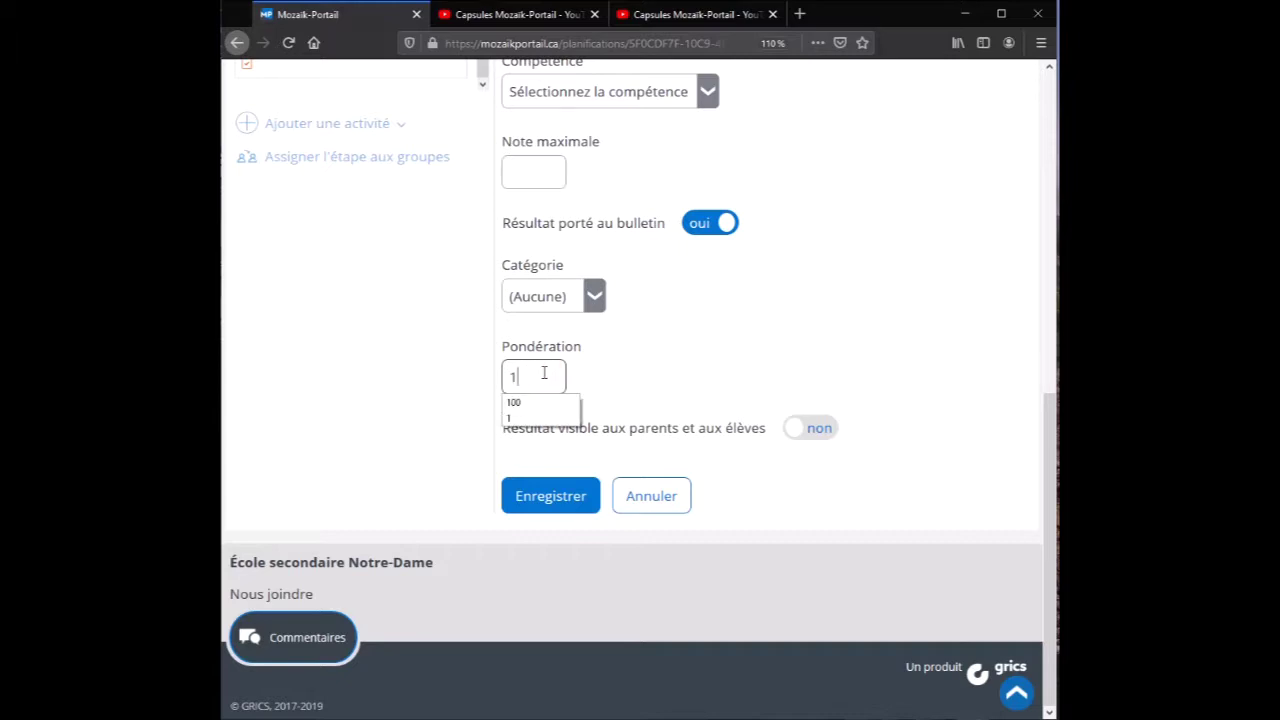
pyautogui.click(706, 372)
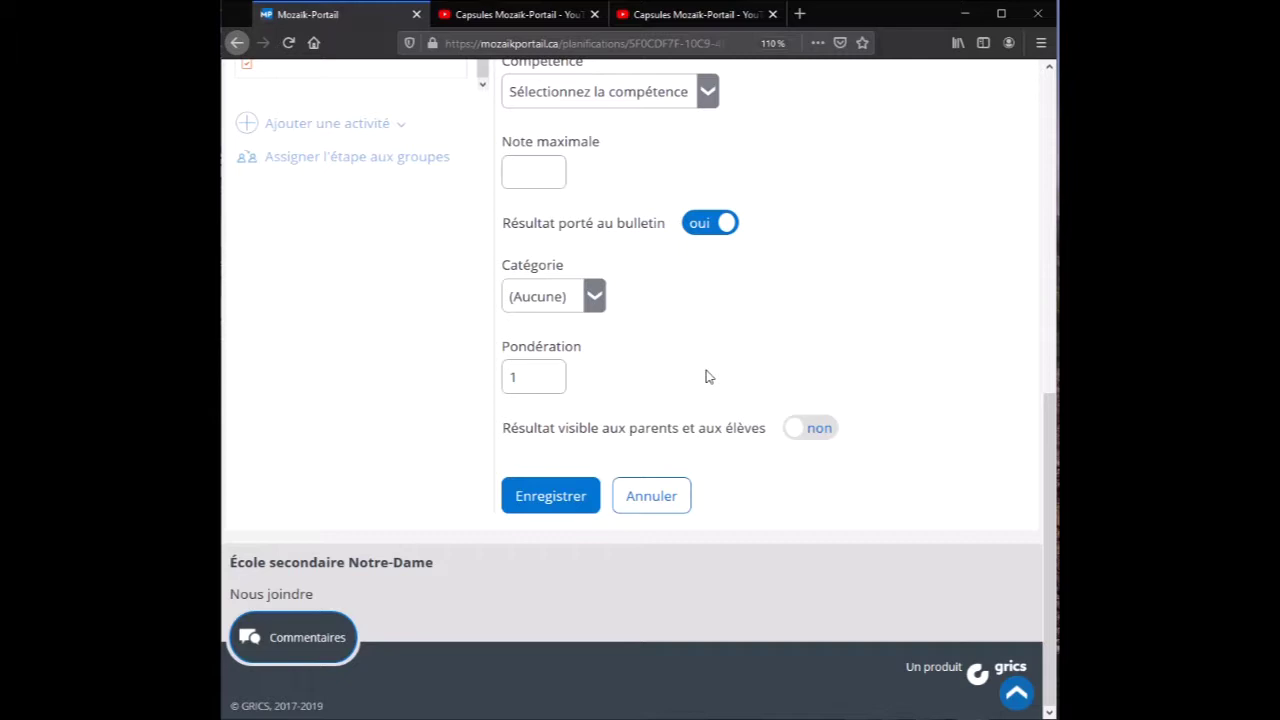
# Set the new activity's Pondération to 100
pyautogui.scroll(2, 617, 360)
pyautogui.click(550, 497)
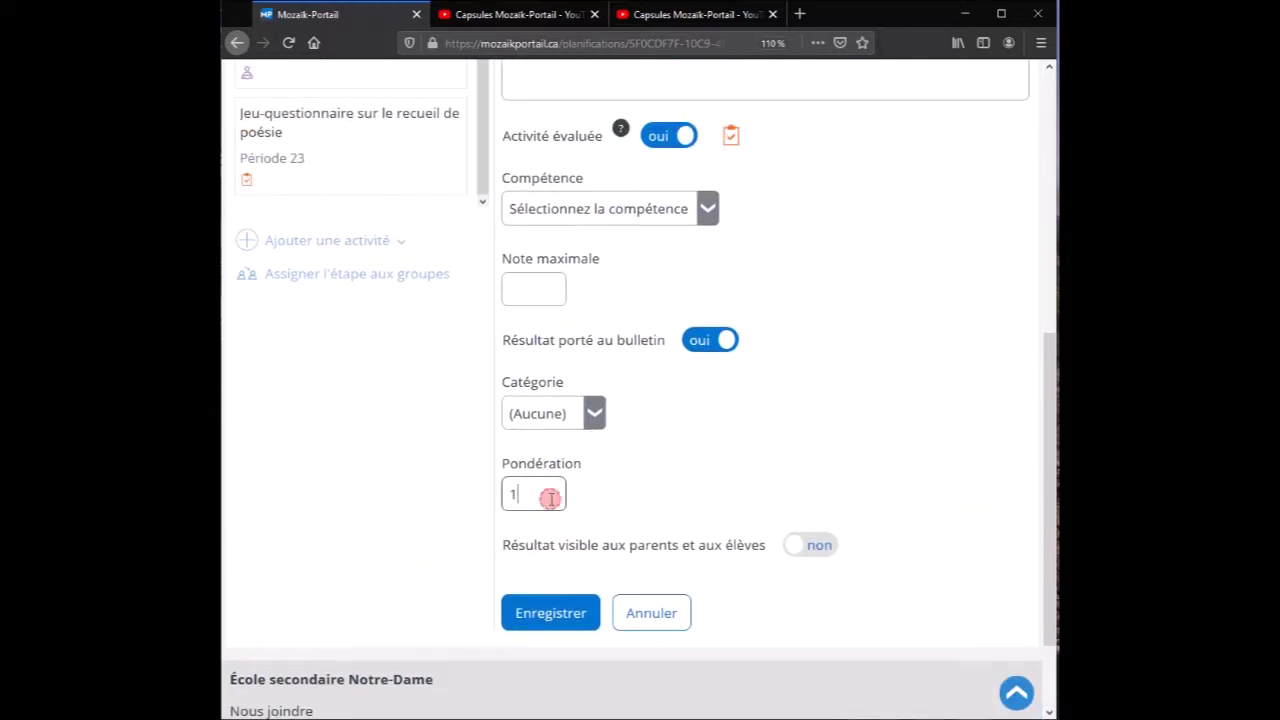
pyautogui.write('00')
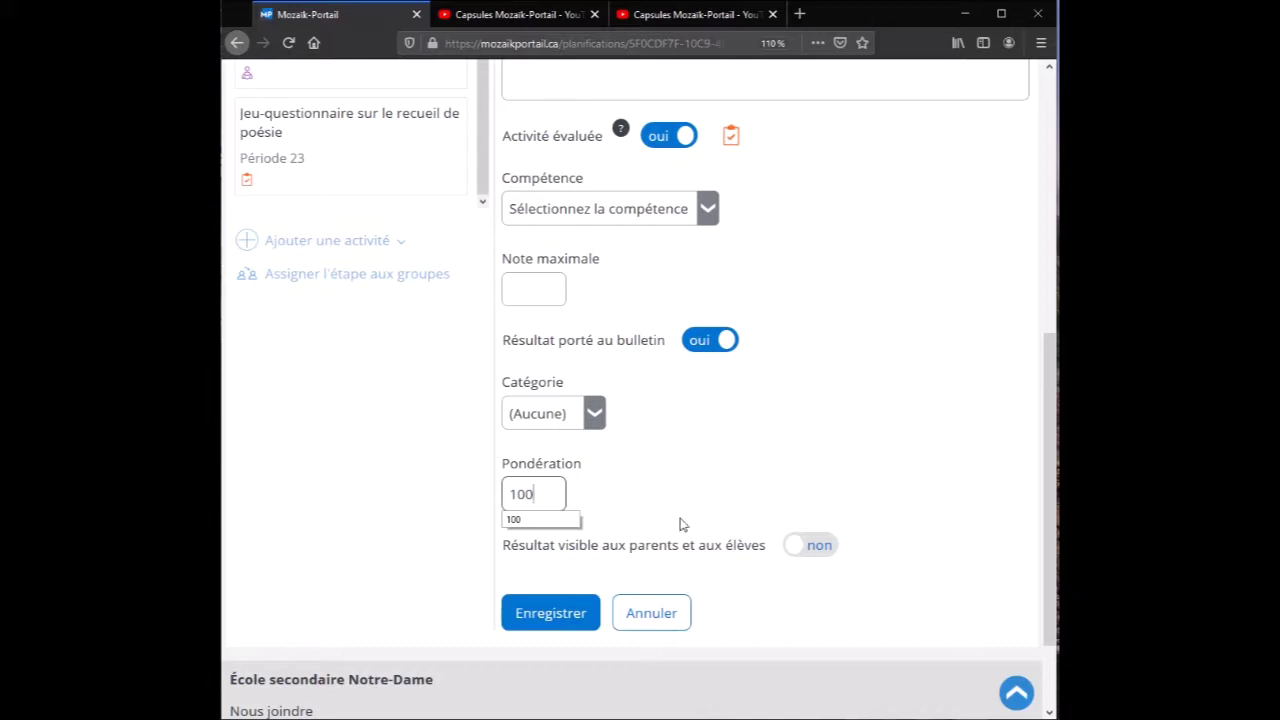
pyautogui.click(680, 523)
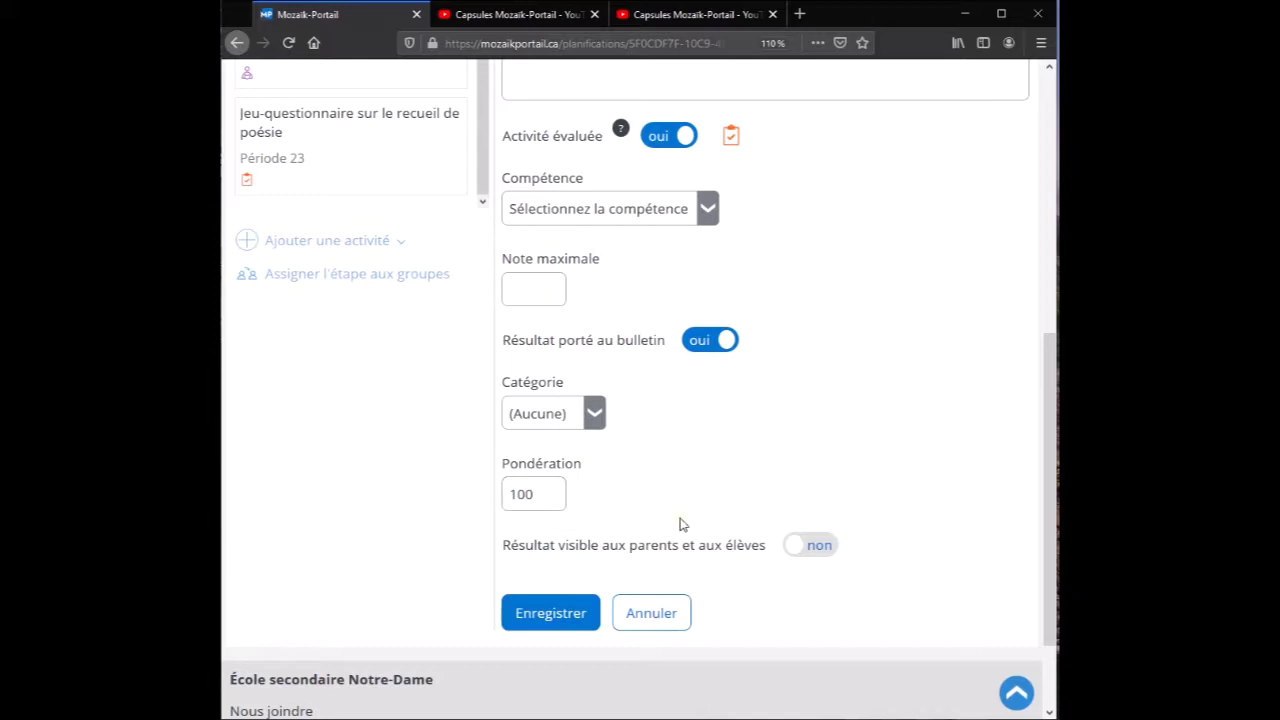
# Set the new activity's Pondération to 20
pyautogui.click(553, 493)
pyautogui.press('BackSpace')
pyautogui.press('BackSpace')
pyautogui.press('BackSpace')
pyautogui.write('20')
pyautogui.hotkey('ctrl', 'a')
pyautogui.click(556, 489)
# Look through the activity's Catégorie options without choosing one, and go back to the Pondération field
pyautogui.click(594, 412)
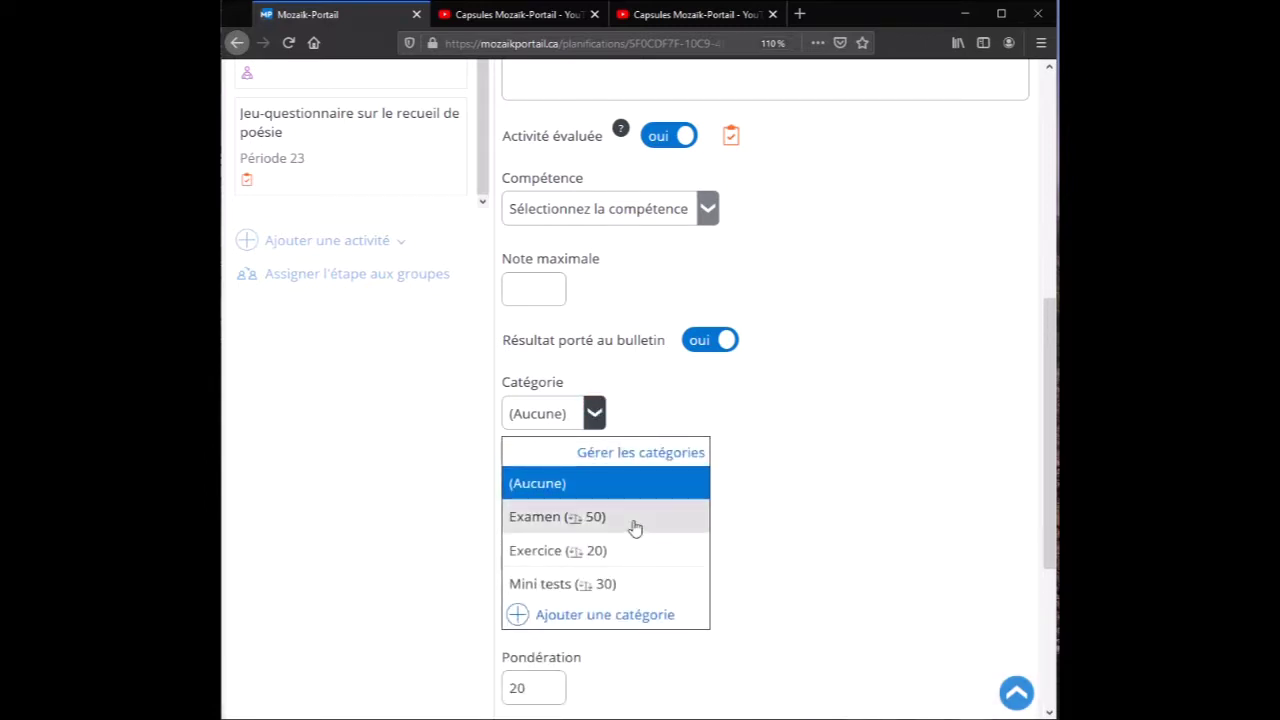
pyautogui.click(745, 515)
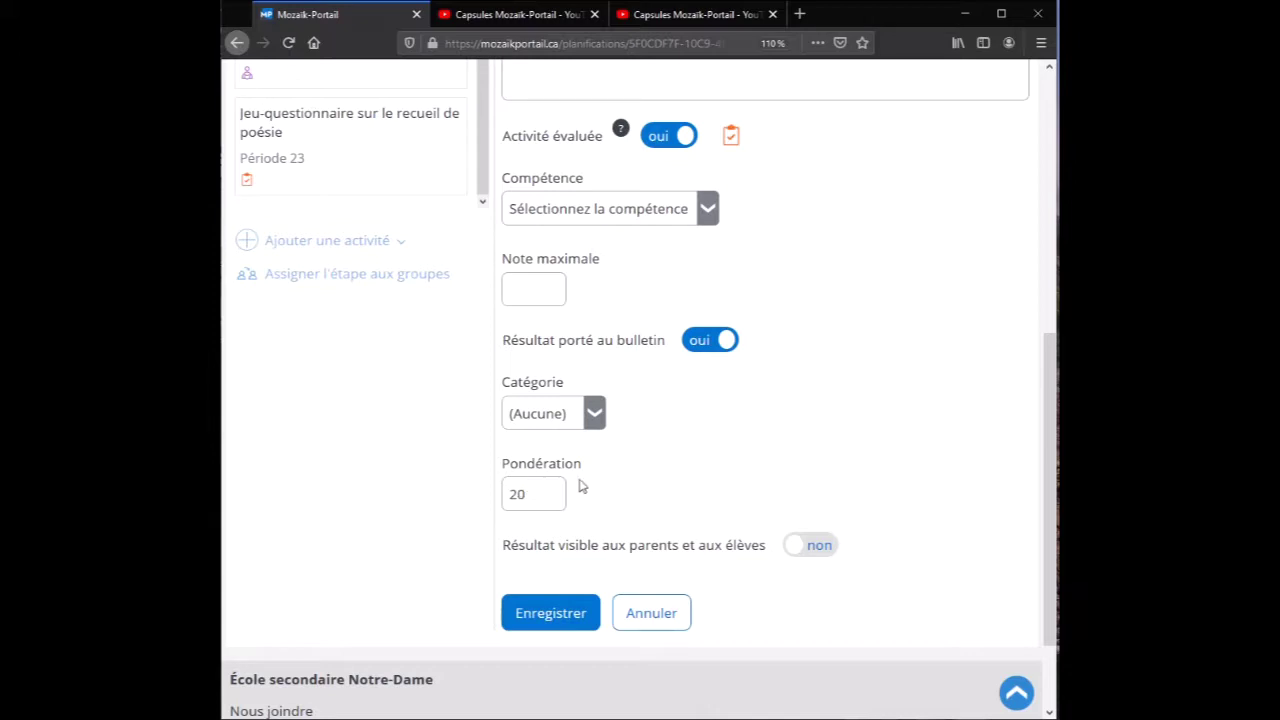
pyautogui.click(537, 498)
# Start adding a category for the activity, leaving its description and Pondération blank
pyautogui.click(594, 414)
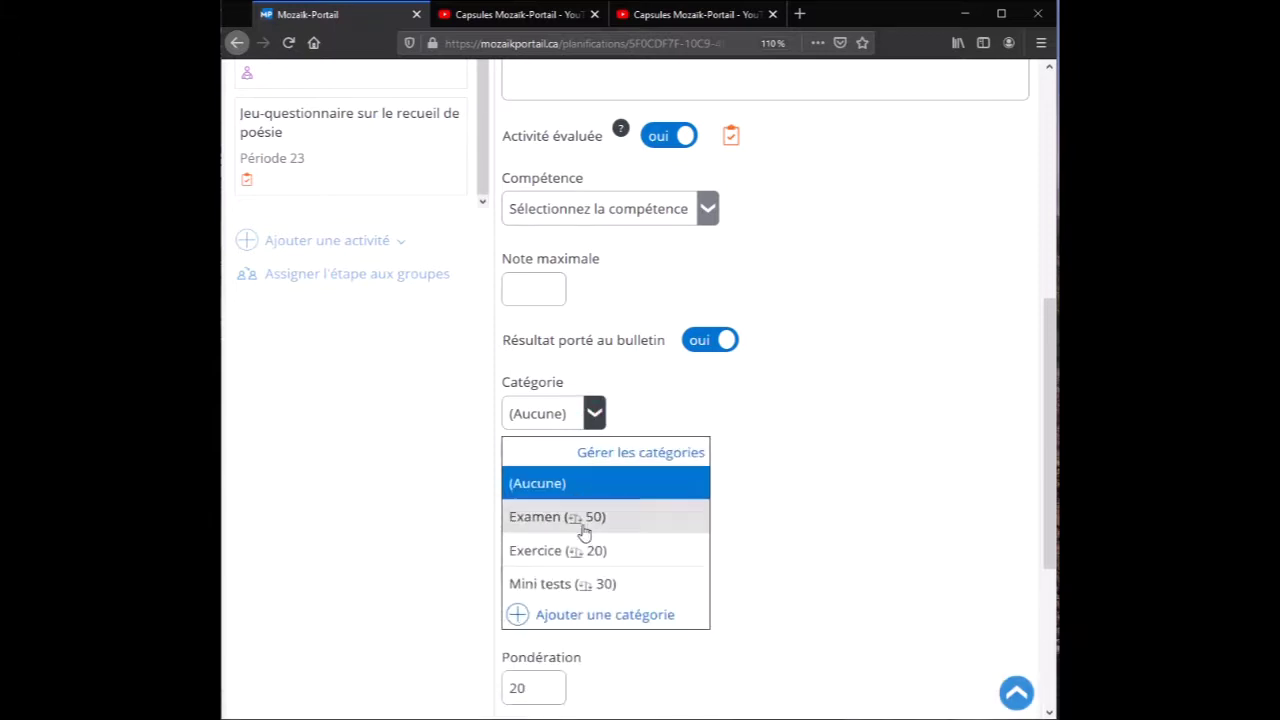
pyautogui.click(620, 617)
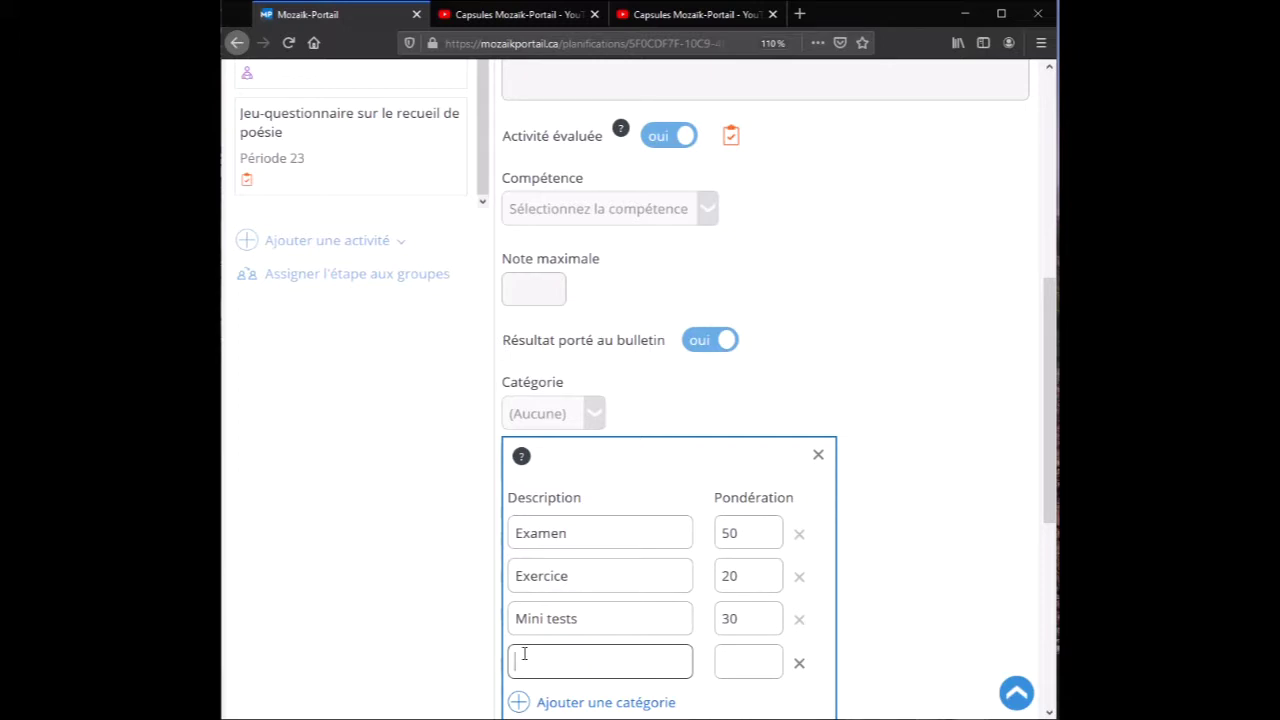
pyautogui.click(757, 665)
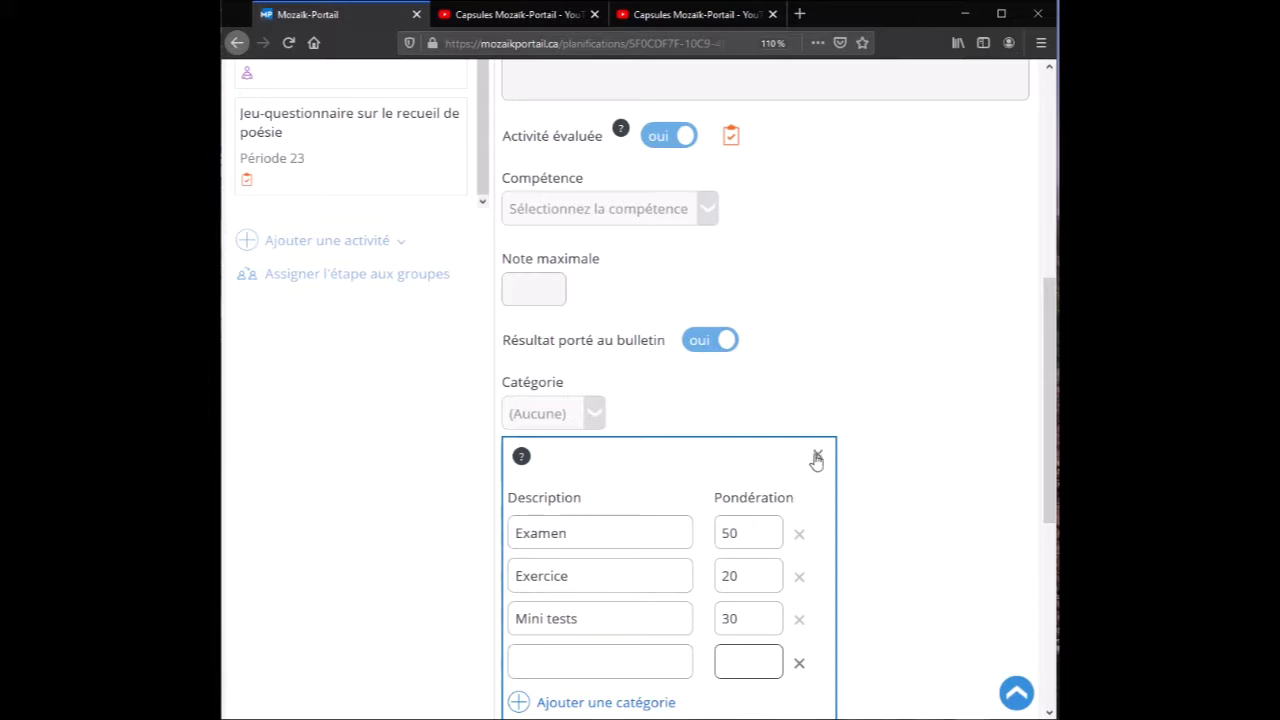
# Review the descriptions and weights of the Examen and Exercice categories, and close the category editor
pyautogui.doubleClick(749, 529)
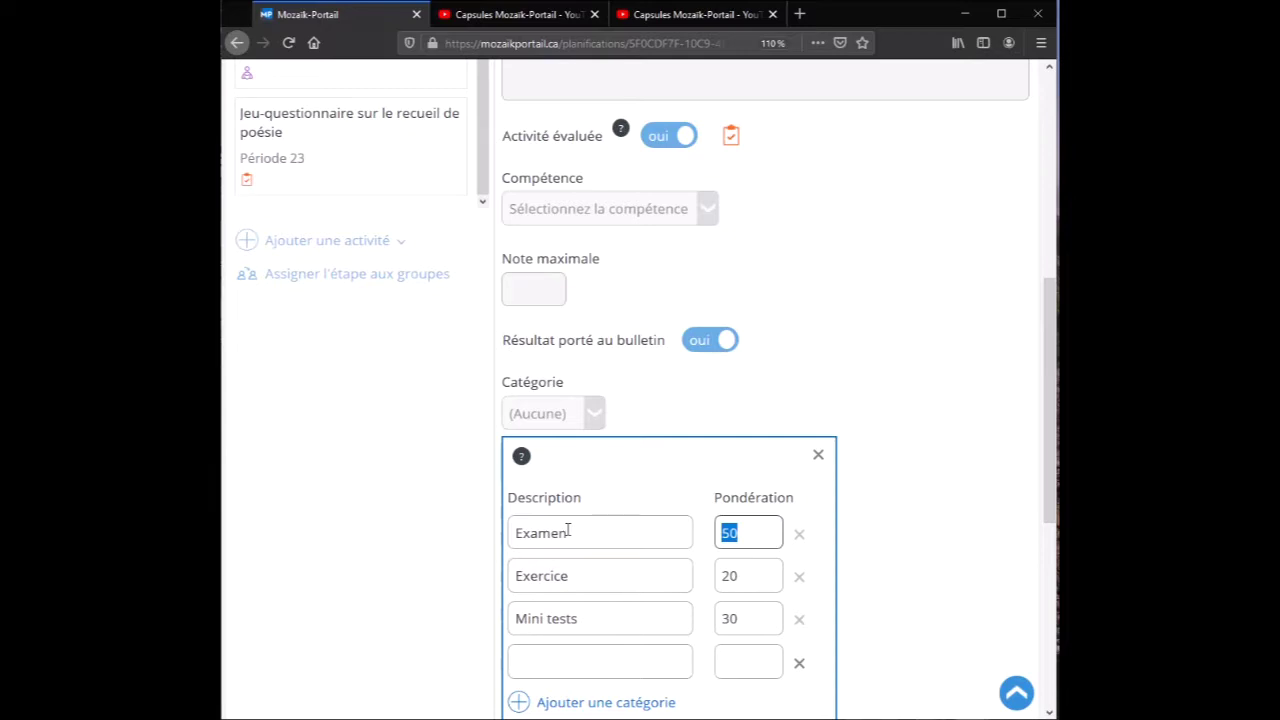
pyautogui.write('50')
pyautogui.doubleClick(560, 535)
pyautogui.click(753, 533)
pyautogui.doubleClick(537, 574)
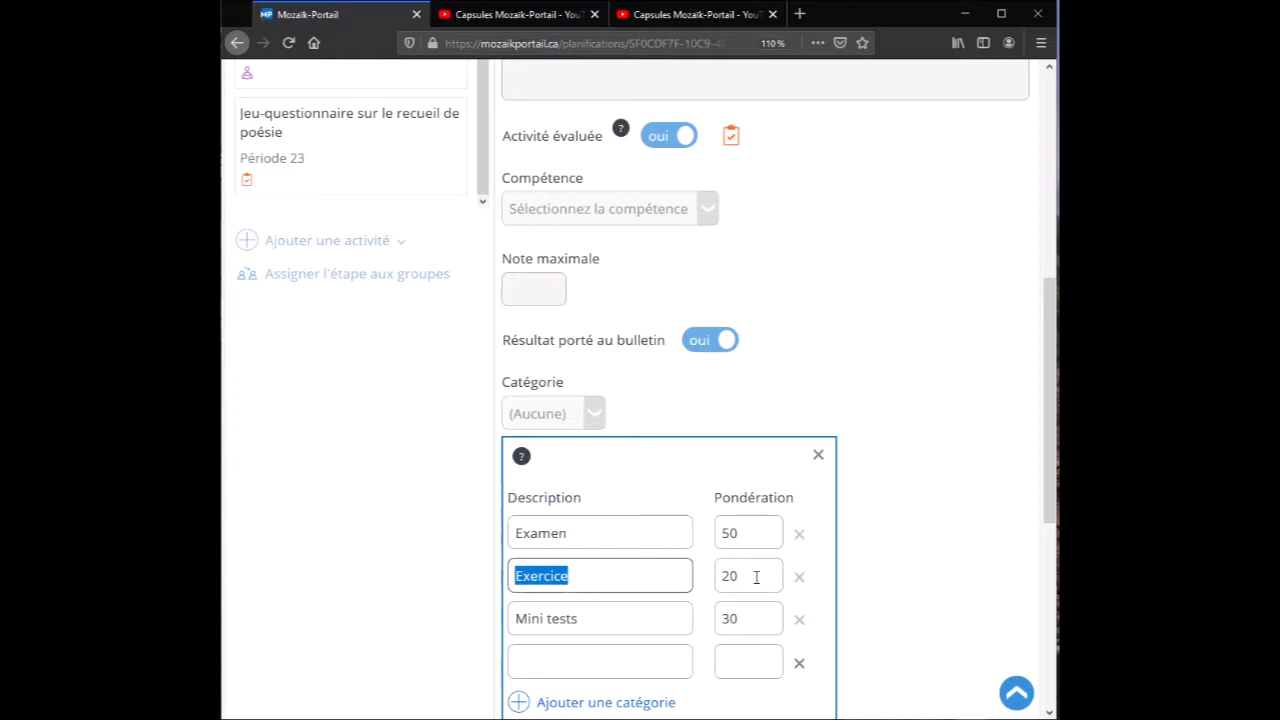
pyautogui.click(818, 455)
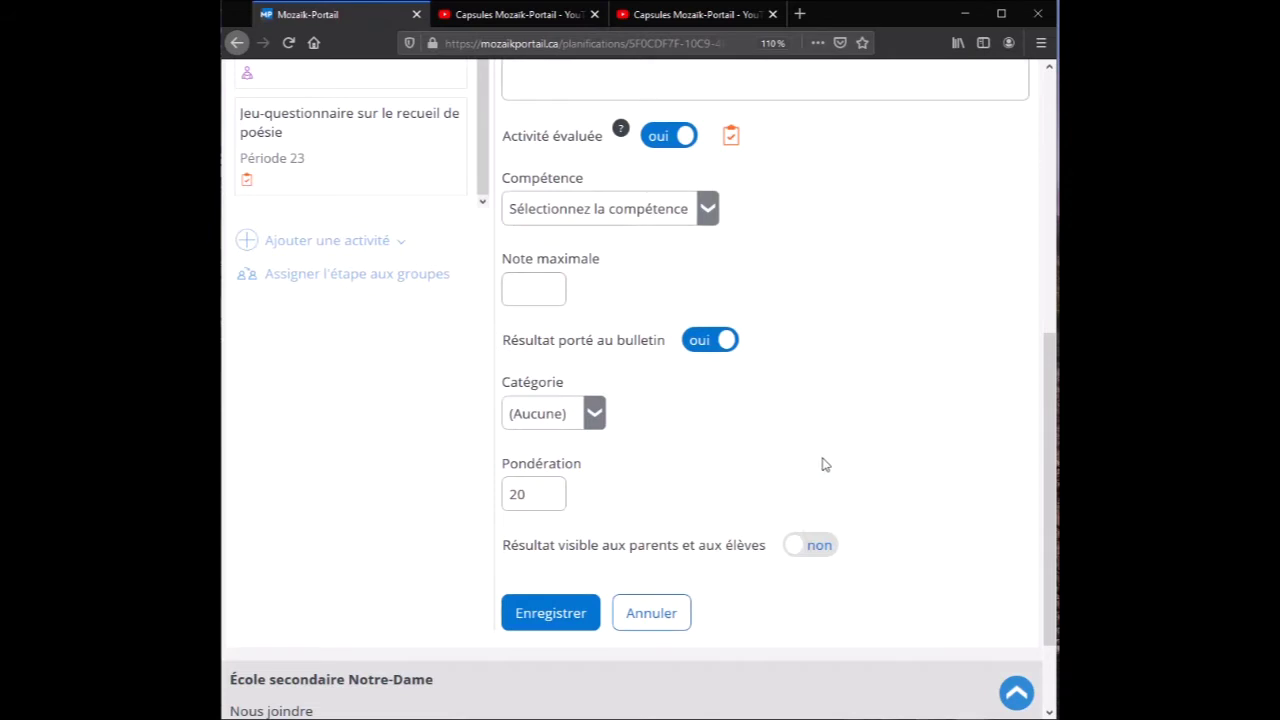
# Compare the weighted categories available for the activity, keeping (Aucune) as its Catégorie
pyautogui.click(594, 412)
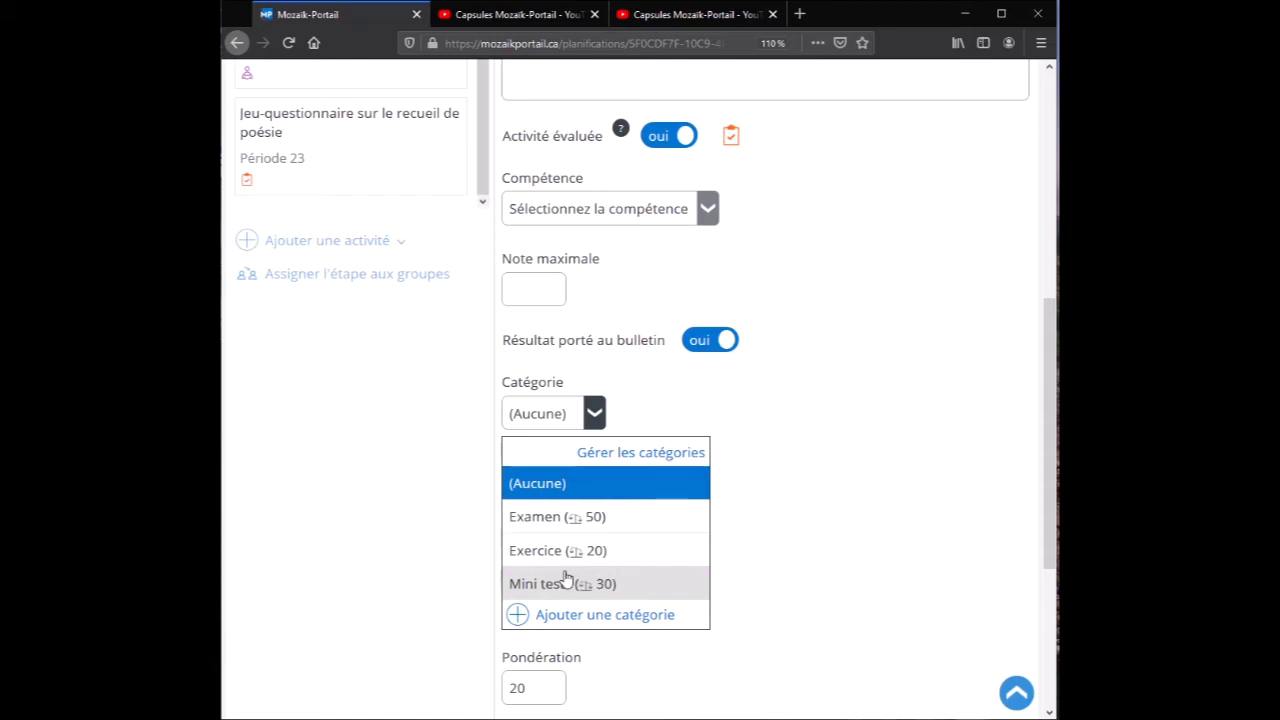
pyautogui.click(567, 487)
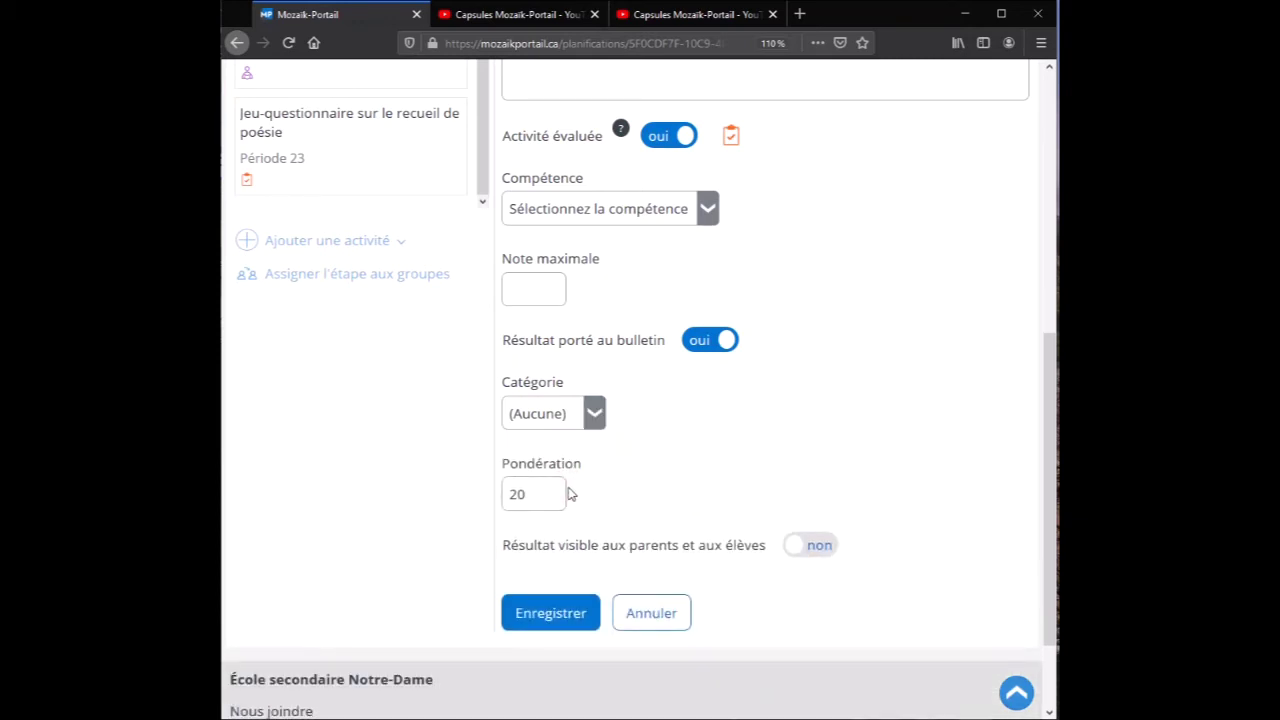
pyautogui.click(594, 415)
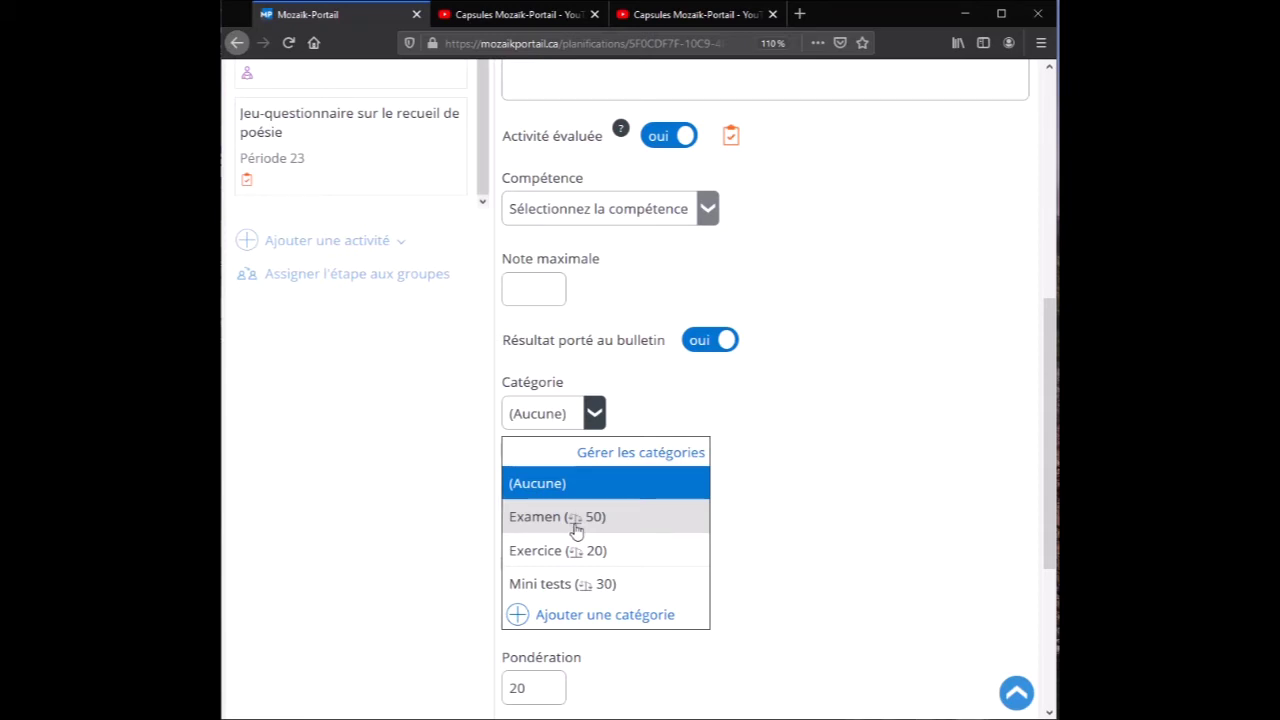
pyautogui.click(753, 511)
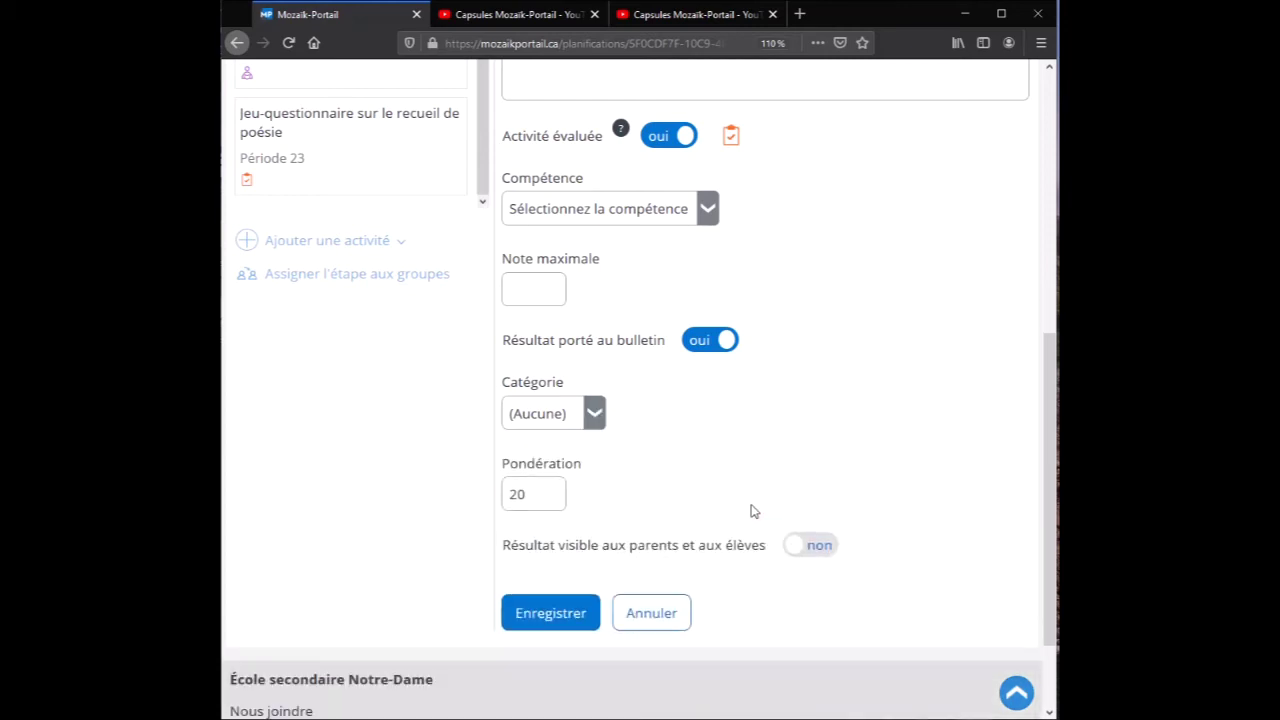